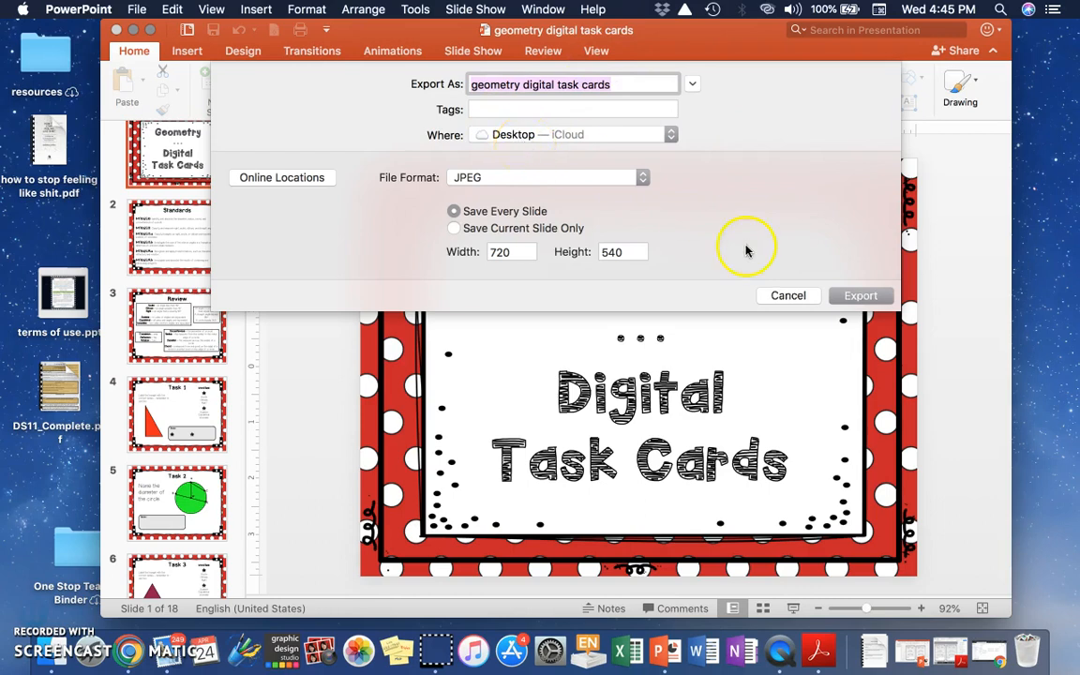
Export every slide of the presentation as 720 × 540 JPEG images to the Desktop, and minimize the presentation window.
left_click(855, 298)
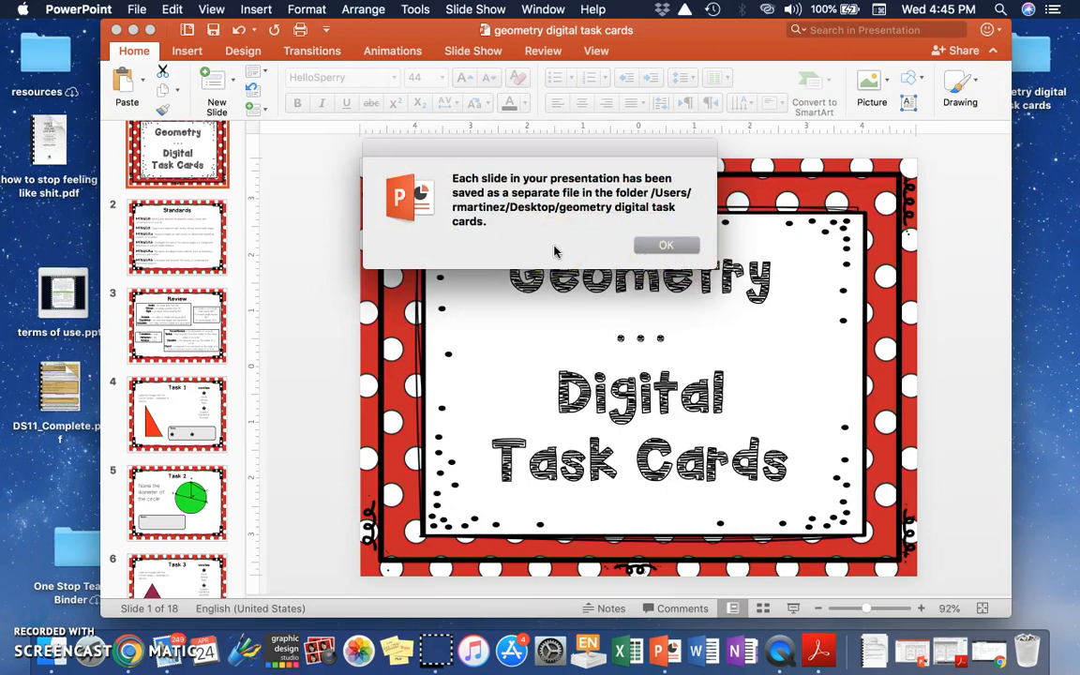
left_click(656, 247)
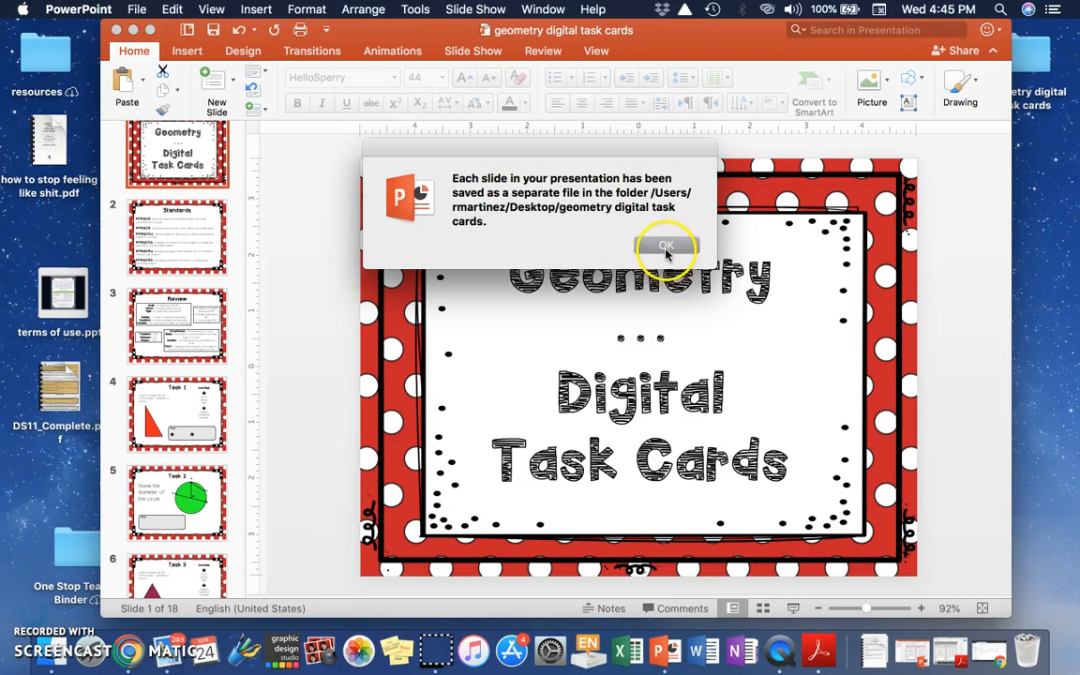
left_click(665, 248)
left_click(133, 29)
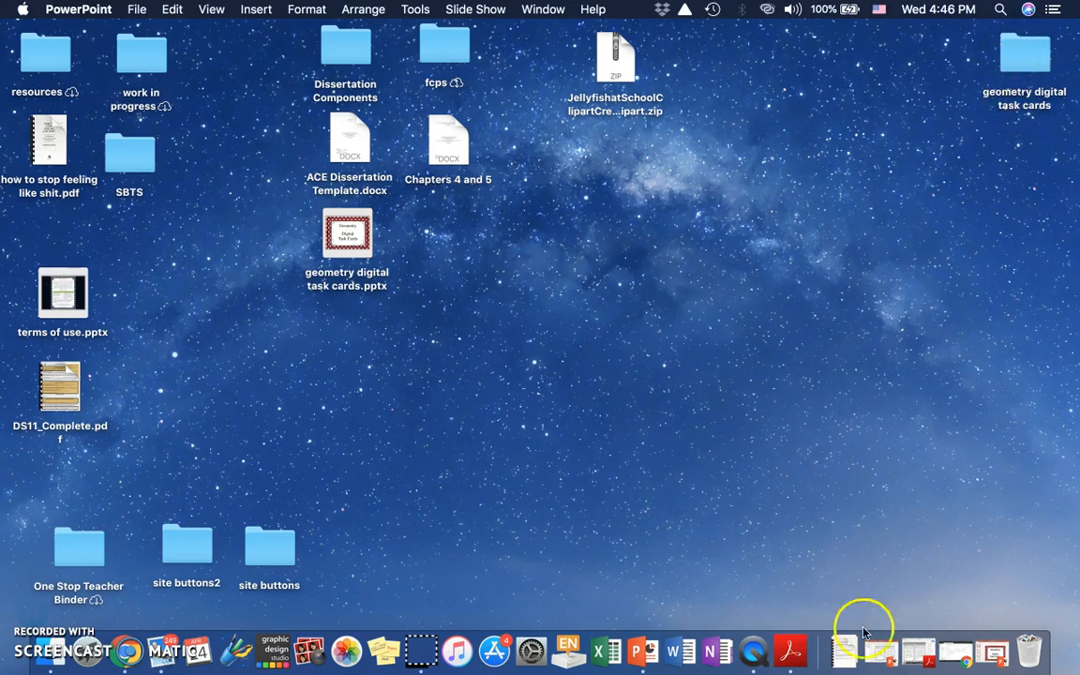
Switch to Google Drive in Chrome and create a new Google Slides presentation in My Drive.
left_click(952, 656)
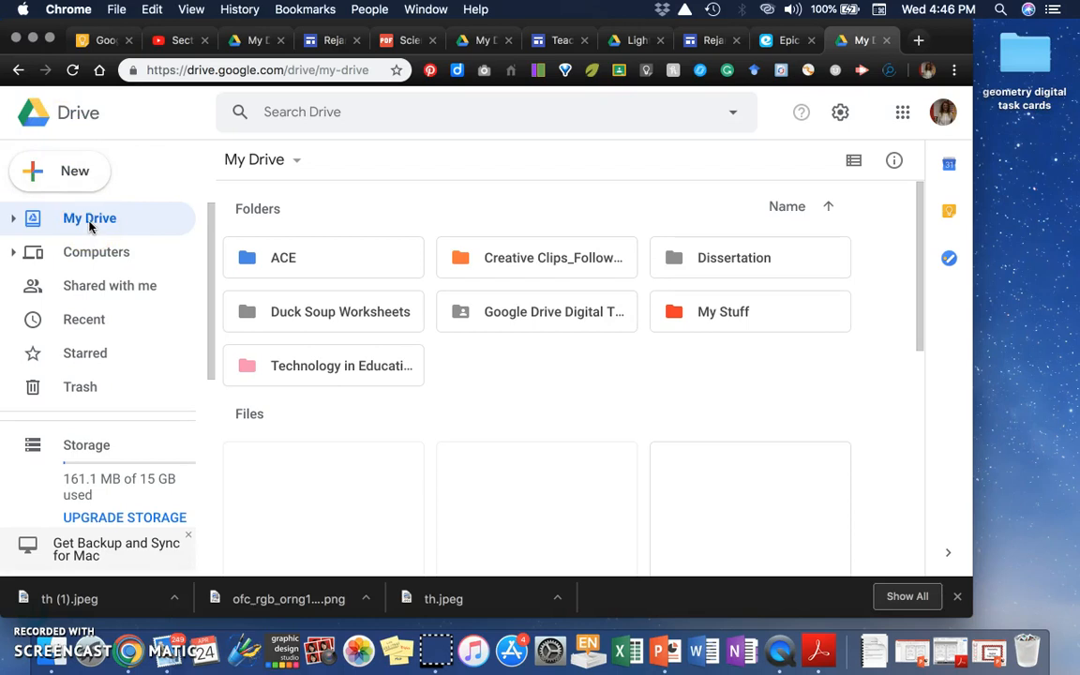
left_click(73, 178)
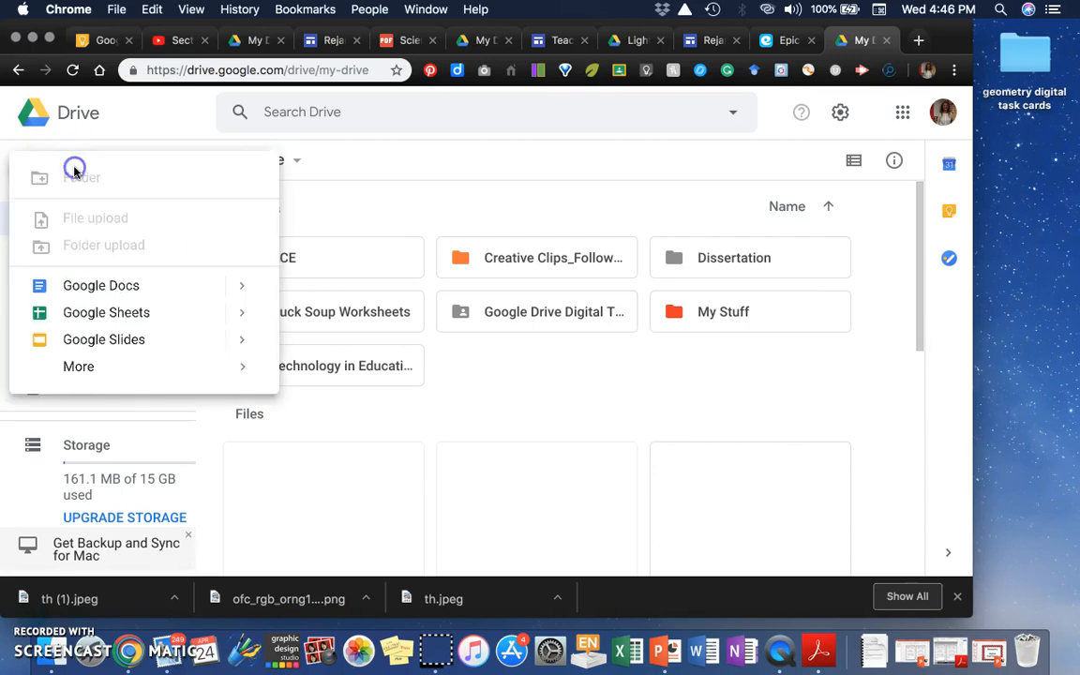
left_click(109, 341)
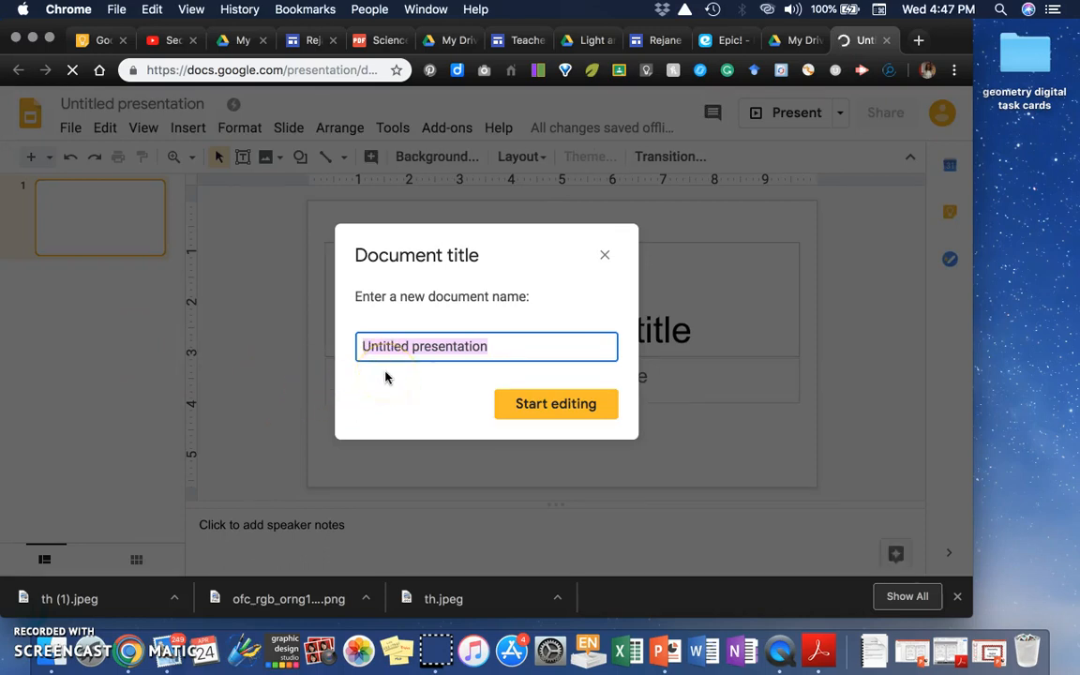
Name the new presentation "Geometry Digital Interactive Task Cards" and start editing it.
type("Geom")
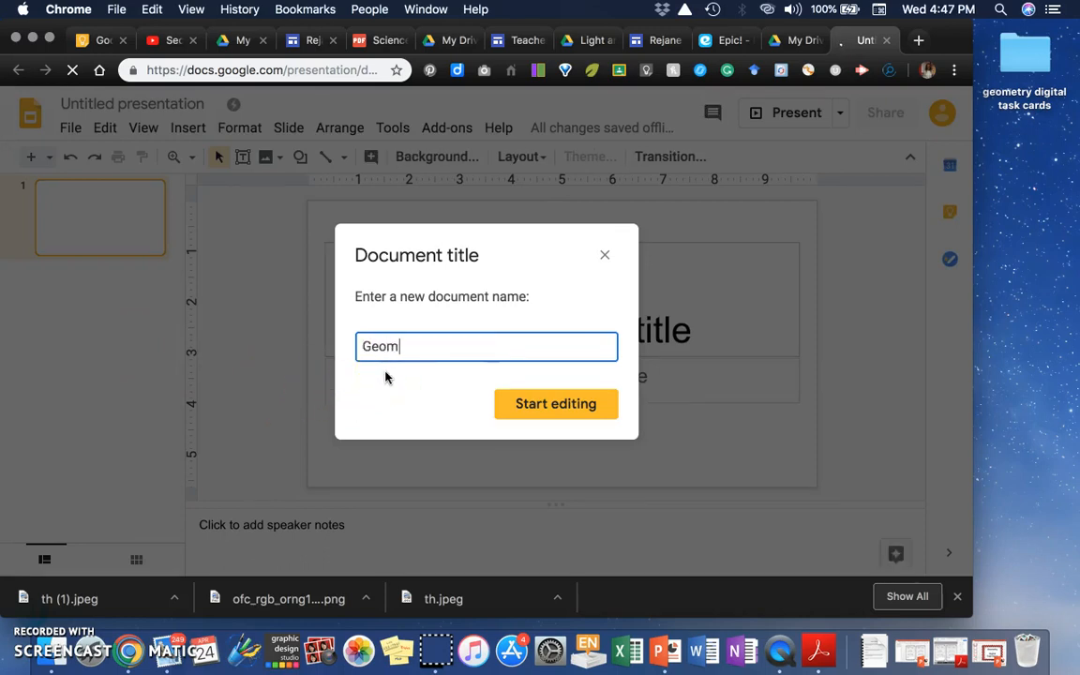
type("etry Digital Interactive Task Cards")
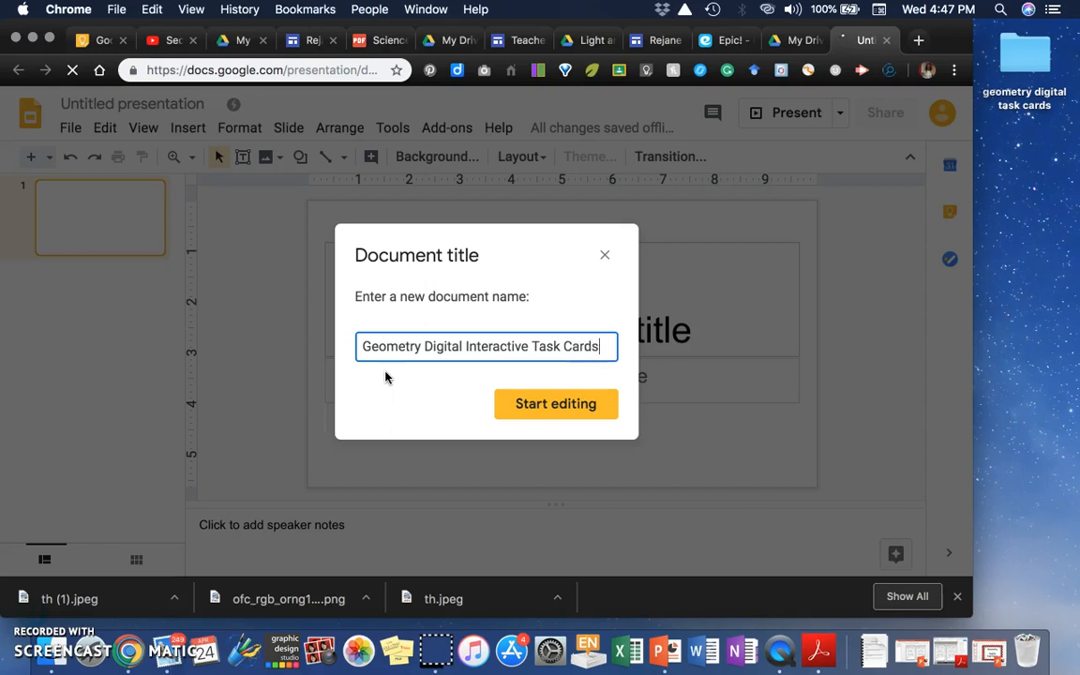
left_click(532, 412)
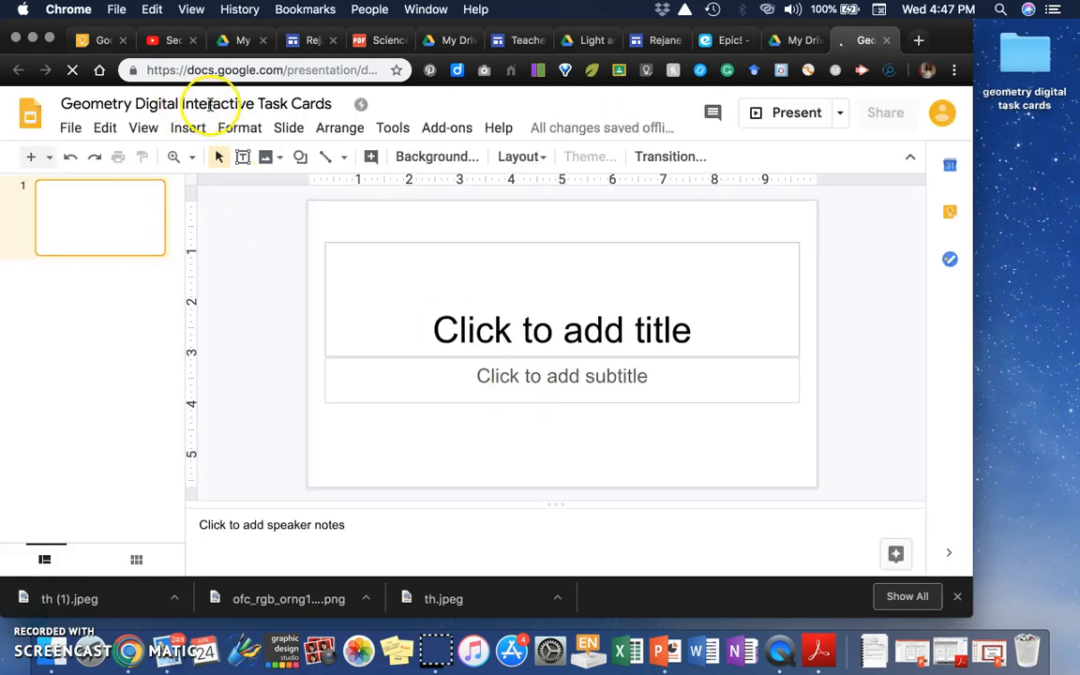
left_click(96, 103)
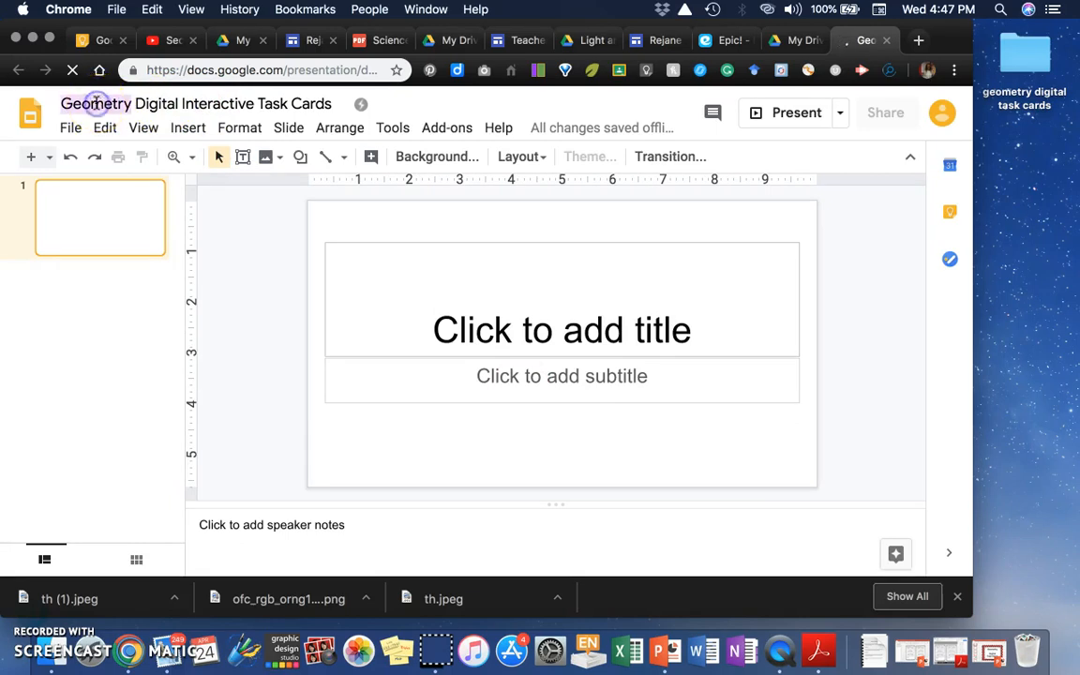
left_click(155, 102)
left_click(203, 106)
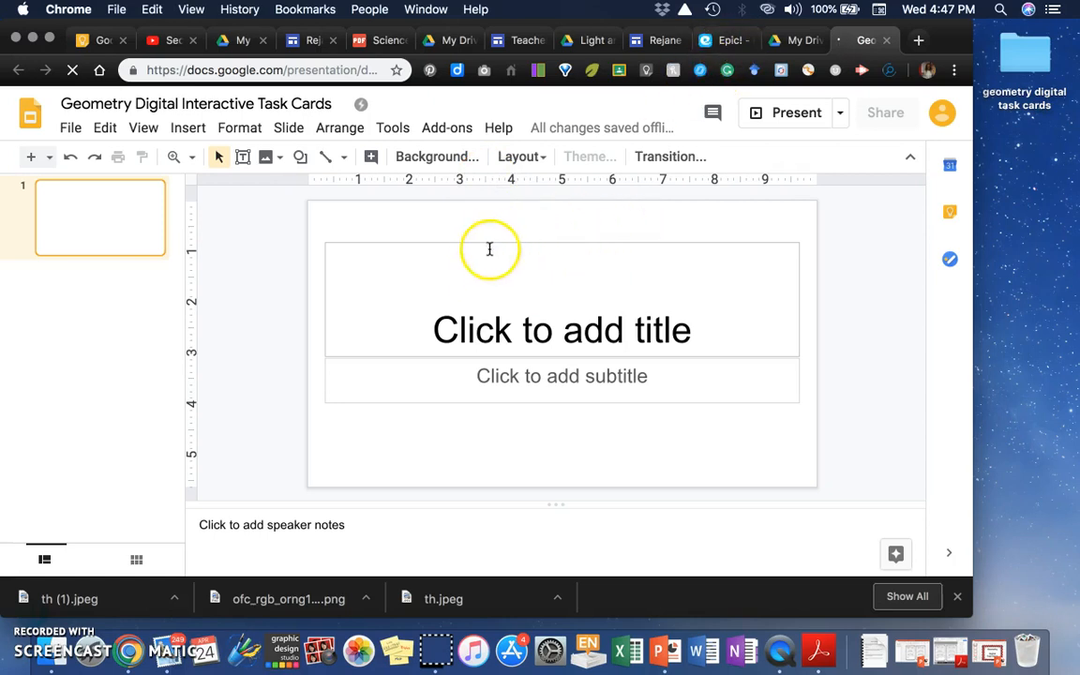
Apply the Blank layout to the first slide.
left_click(283, 135)
mouse_move(375, 339)
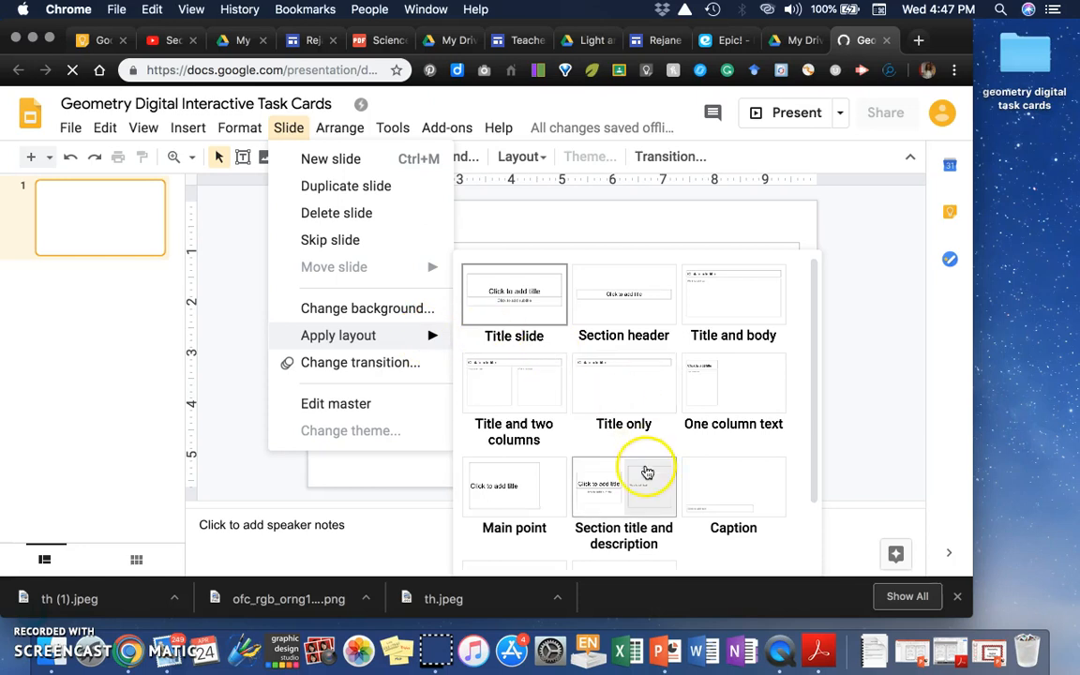
scroll(683, 503, "down", 2)
left_click(626, 512)
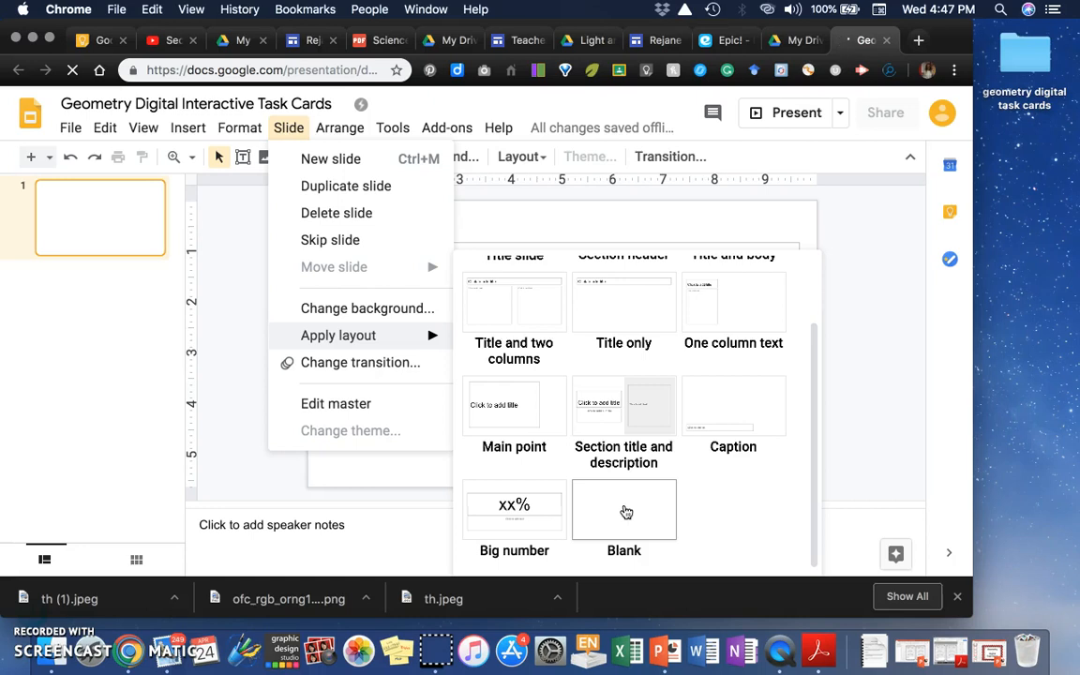
left_click(627, 512)
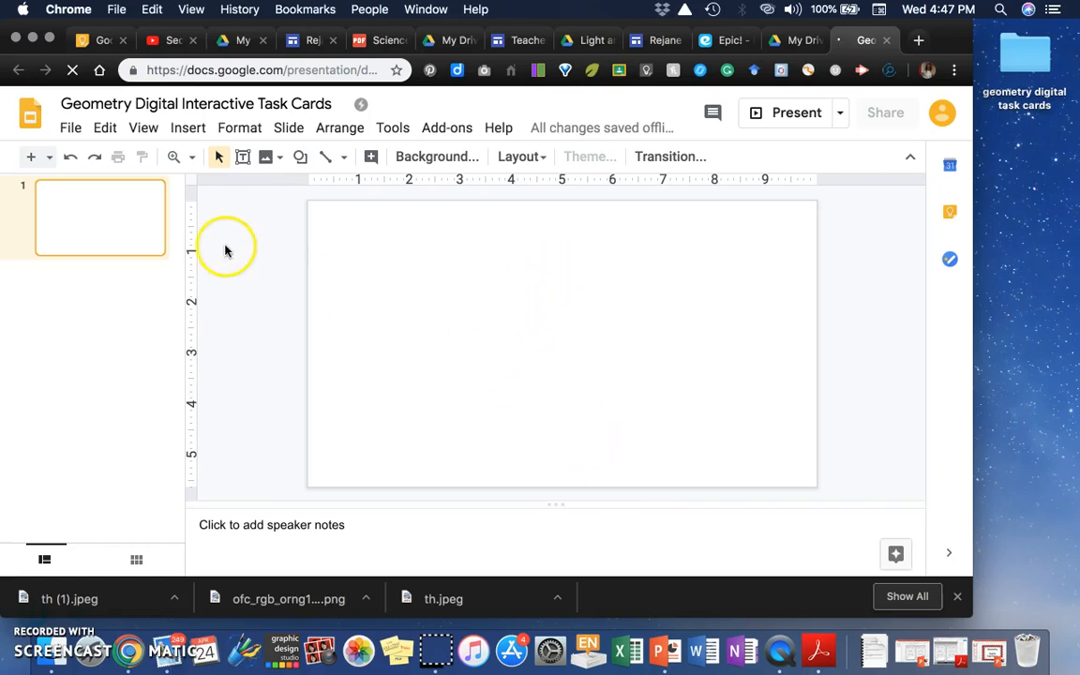
Change the presentation's page setup to Standard 4:3 and apply it.
left_click(71, 129)
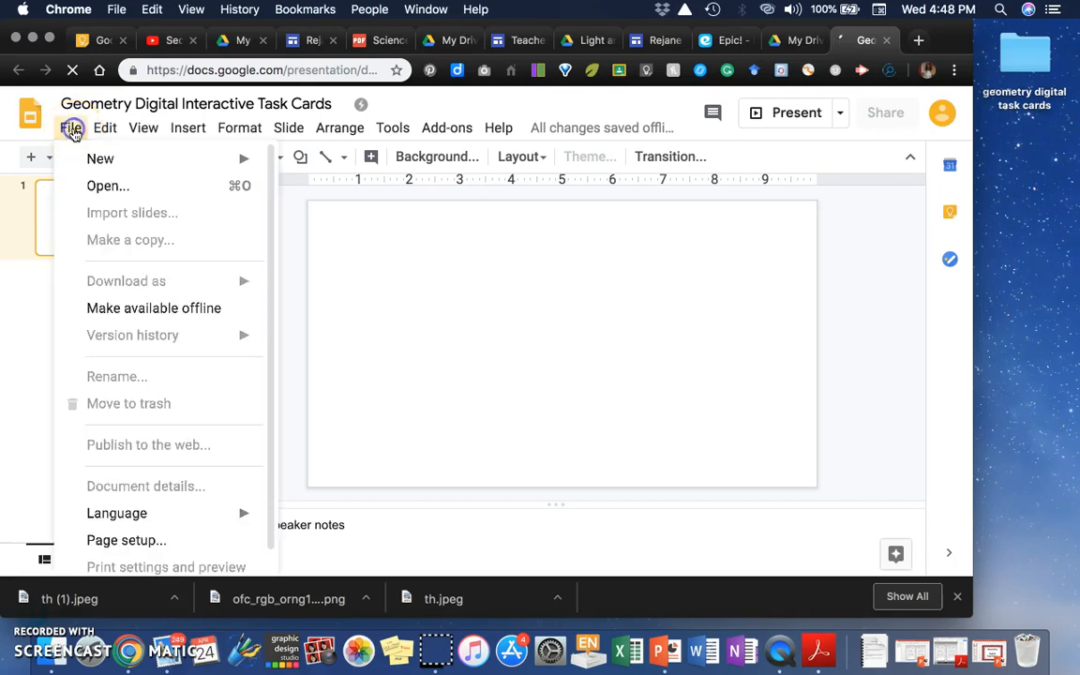
left_click(109, 507)
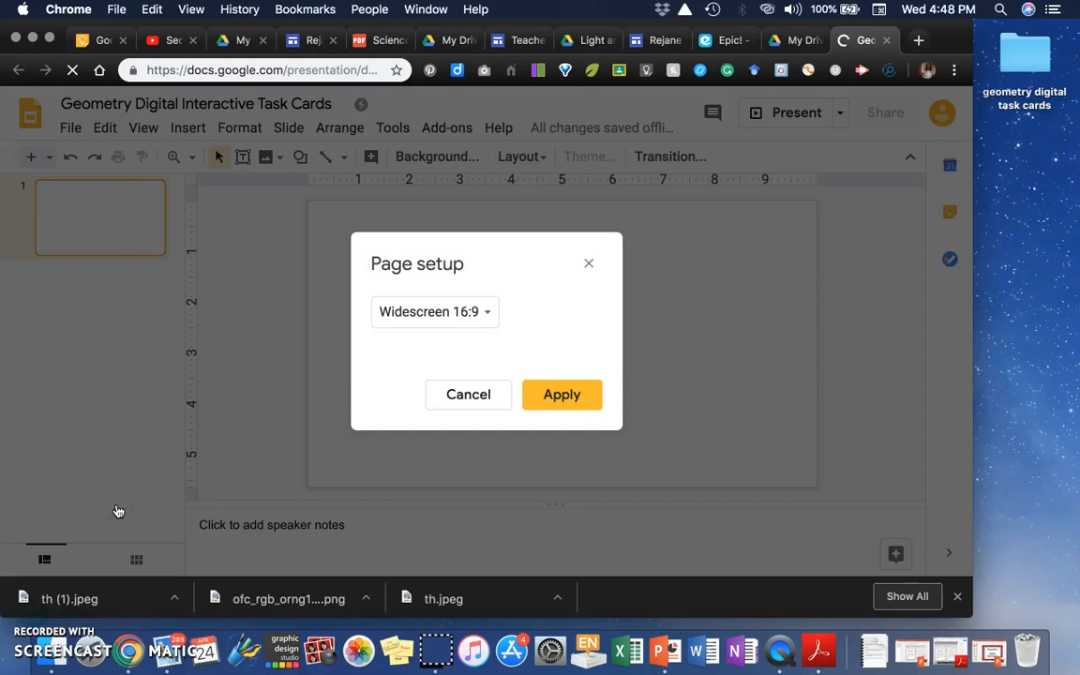
left_click(486, 312)
left_click(453, 284)
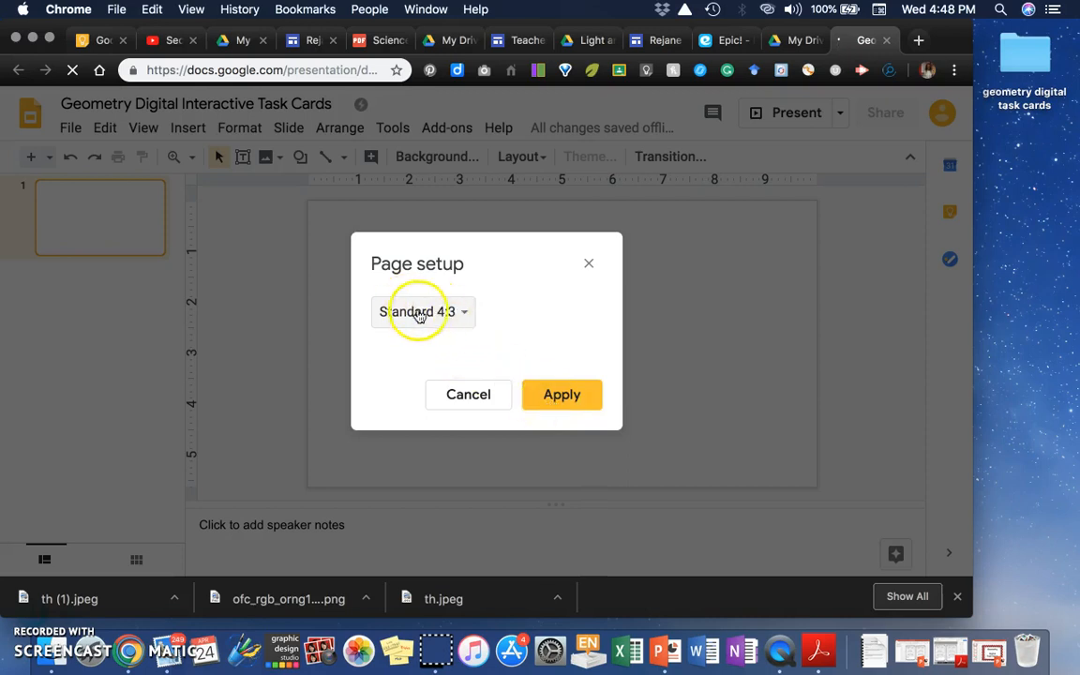
left_click(456, 314)
left_click(459, 314)
left_click(562, 395)
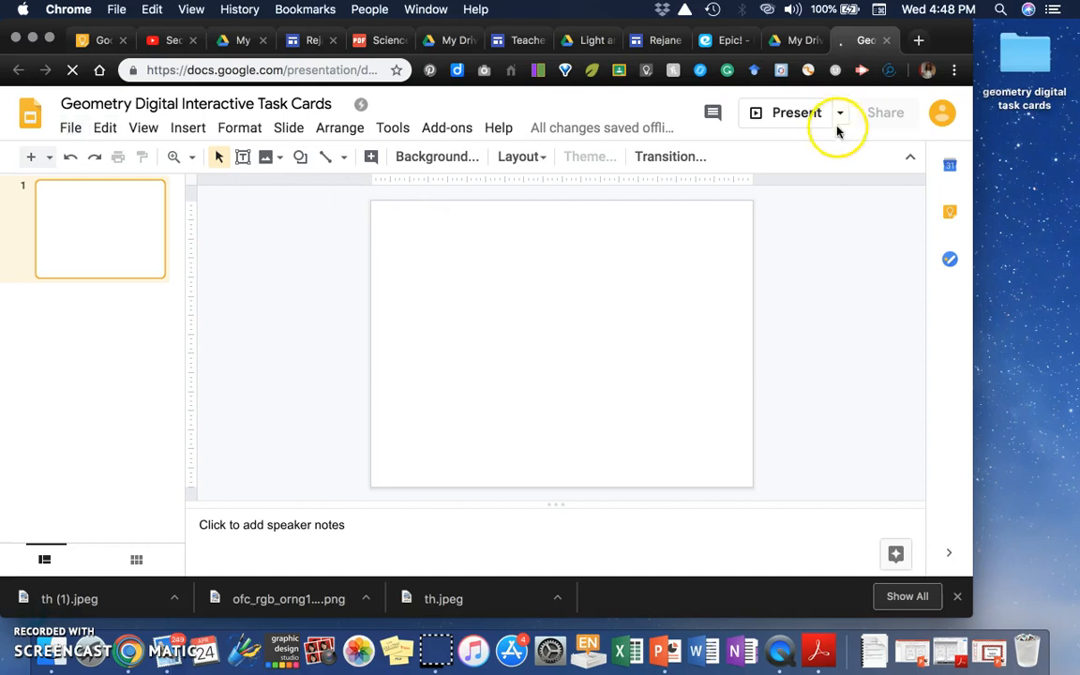
Open the "geometry digital task cards" folder from the desktop, place its window beside the slide thumbnails, and return to slide 1 of the presentation.
left_click(1020, 61)
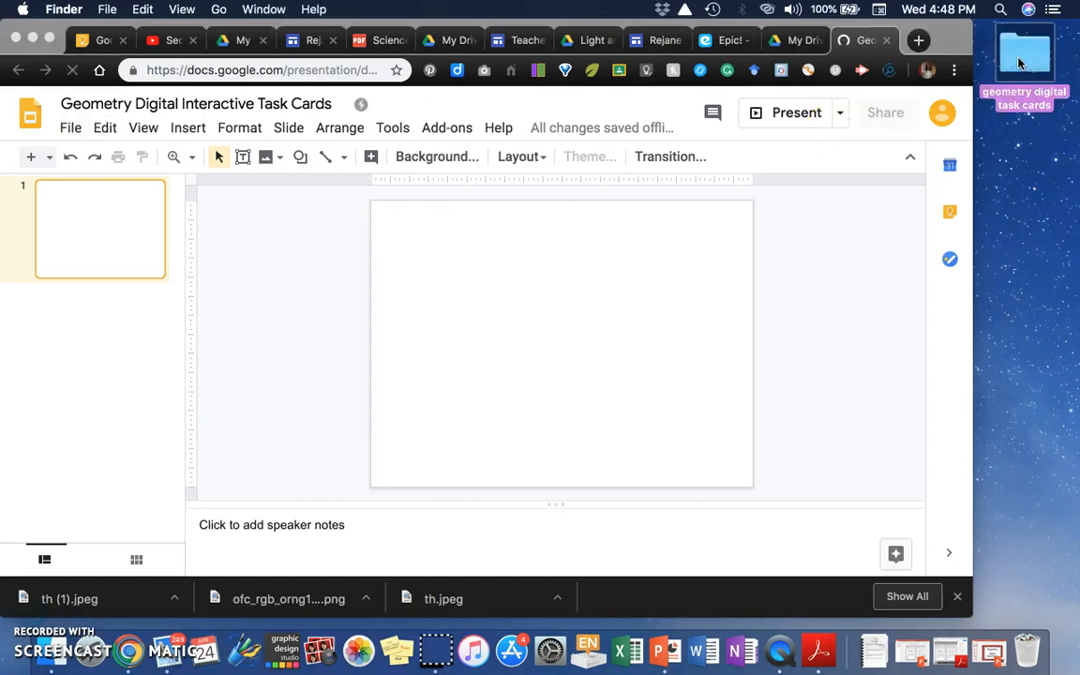
double_click(1020, 61)
left_click_drag(591, 97, 910, 95)
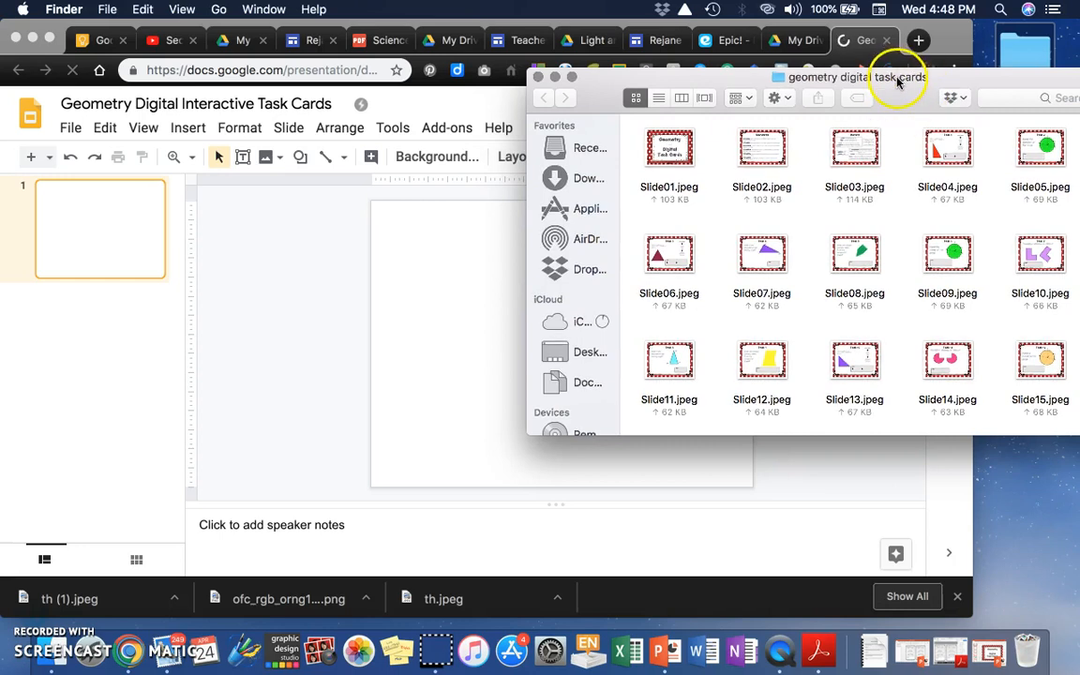
left_click(671, 148)
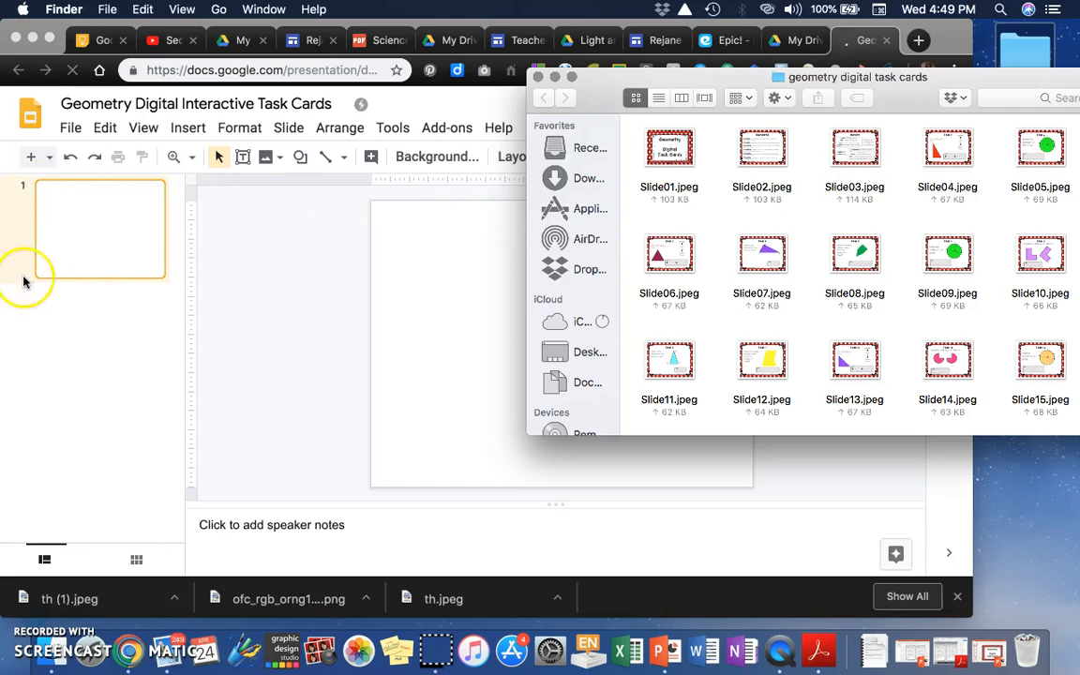
left_click(98, 211)
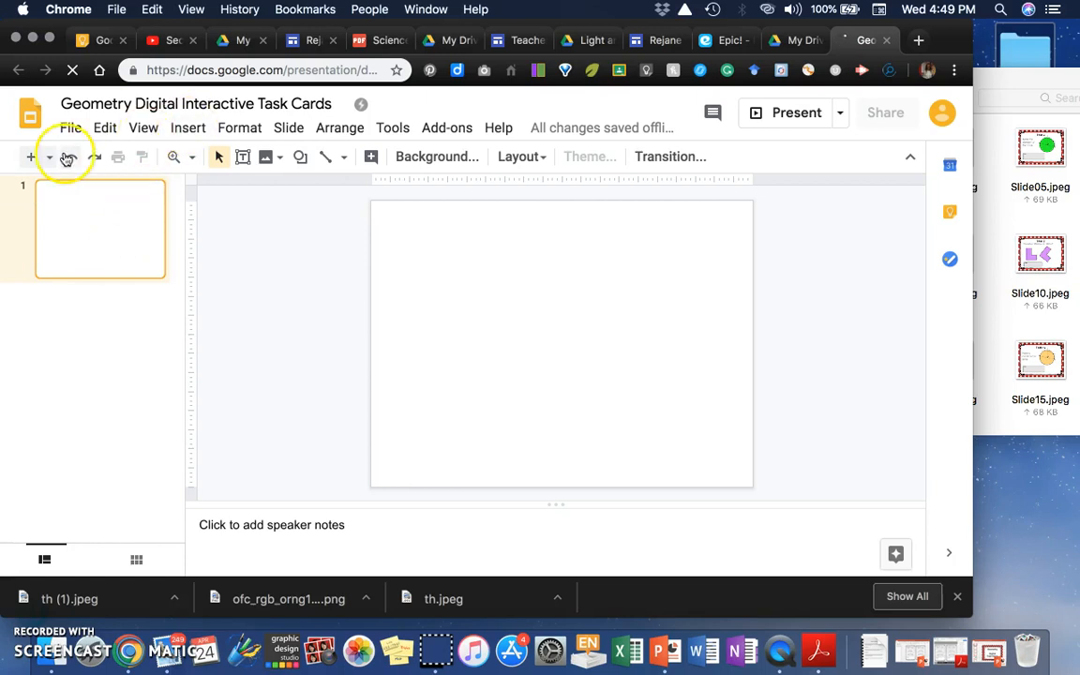
left_click(185, 132)
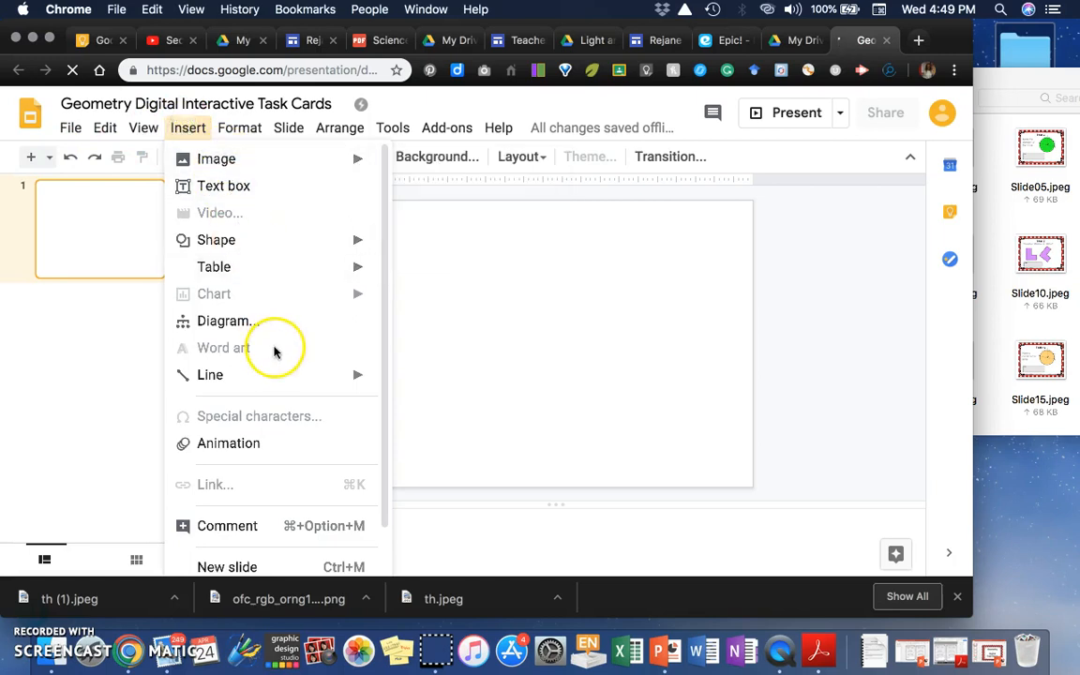
scroll(278, 451, "down", 2)
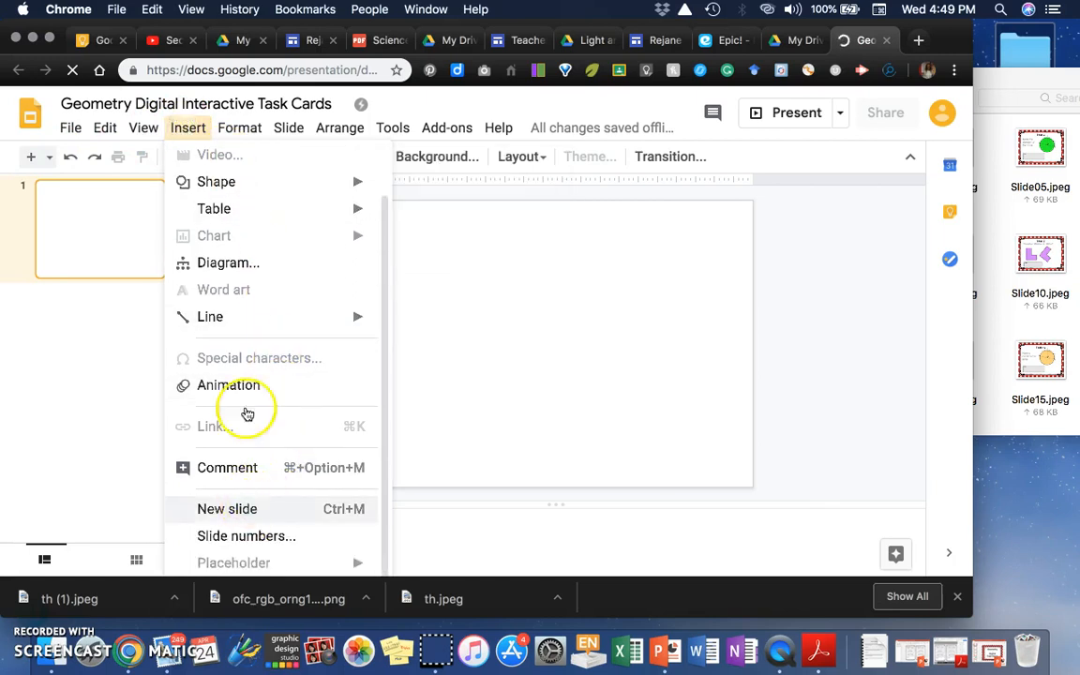
left_click(191, 127)
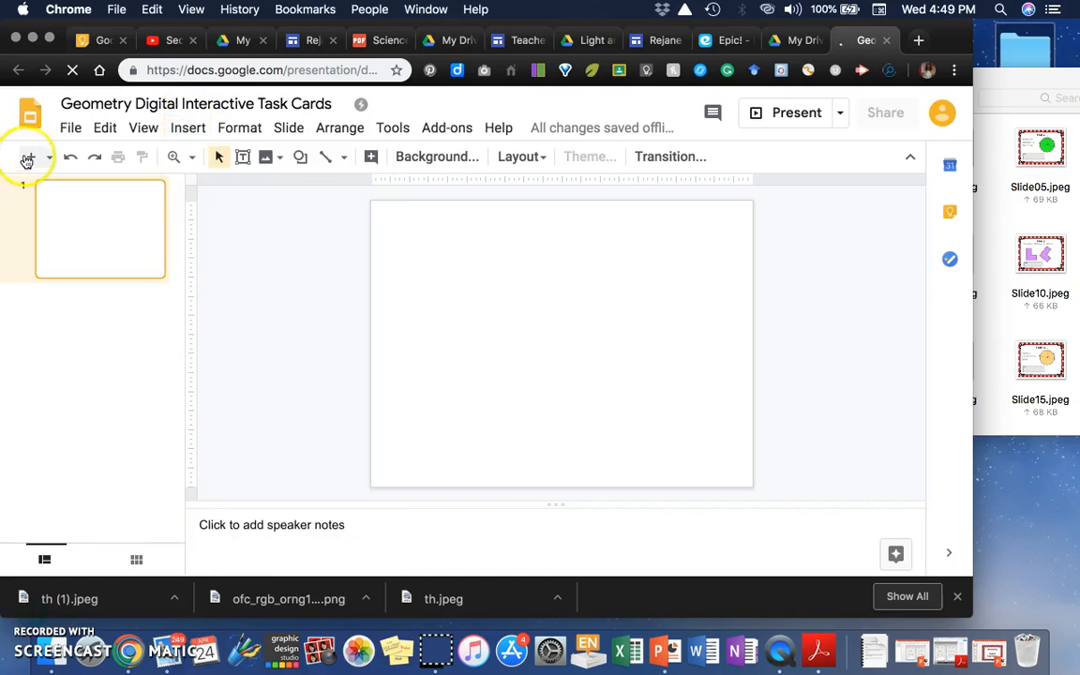
Add a second slide with the Blank layout after the first slide.
left_click(52, 159)
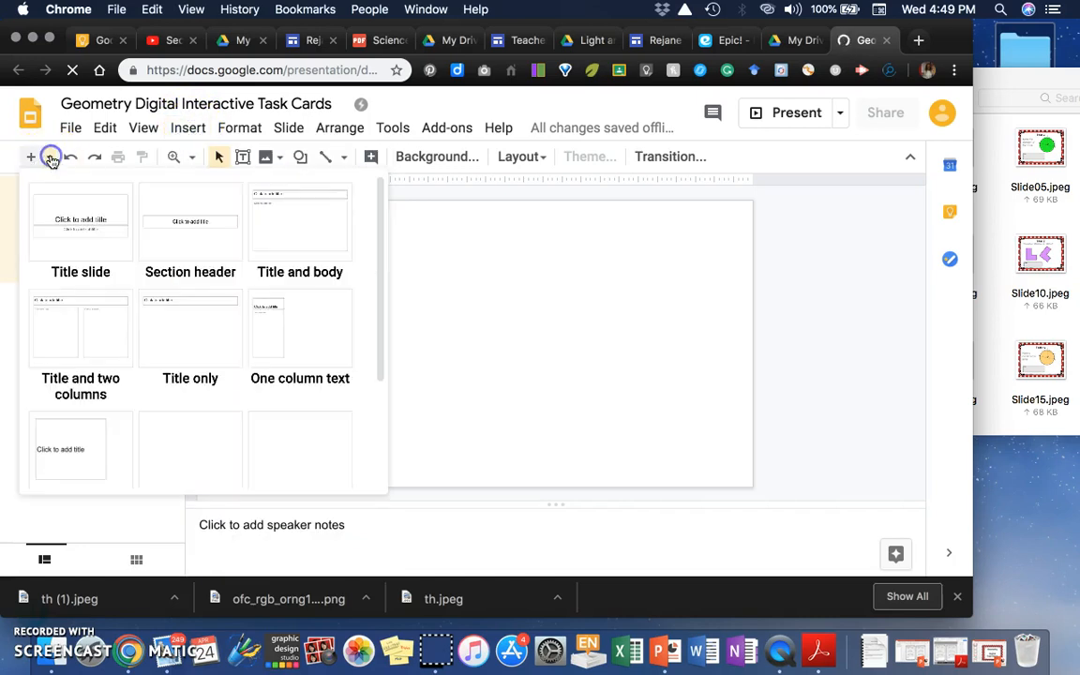
scroll(199, 419, "down", 3)
left_click(198, 418)
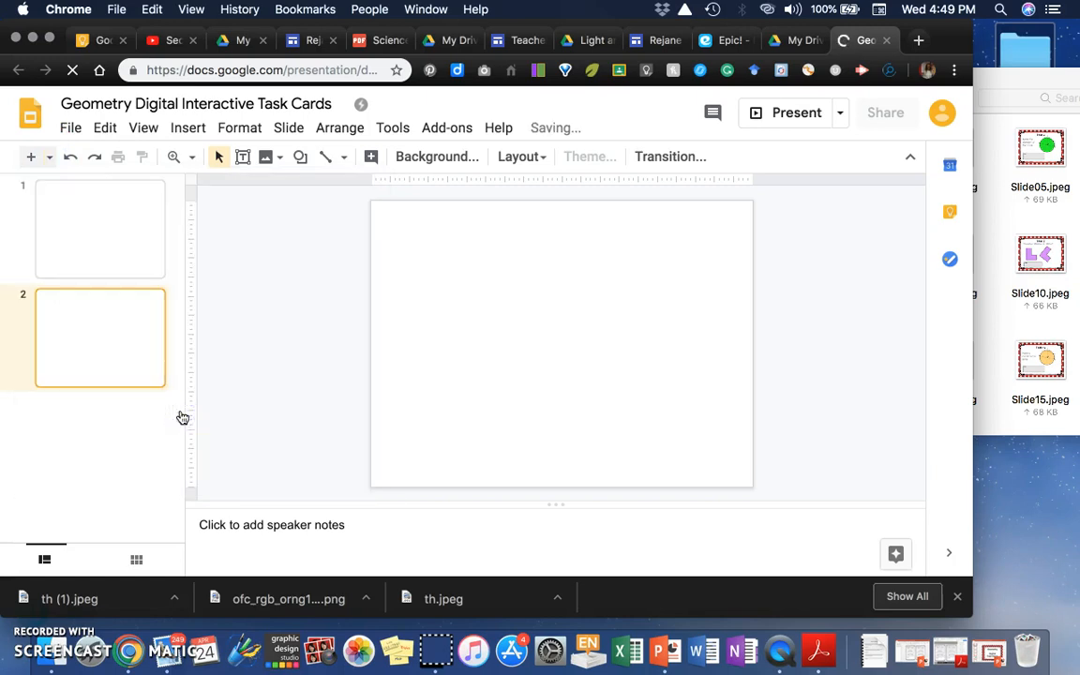